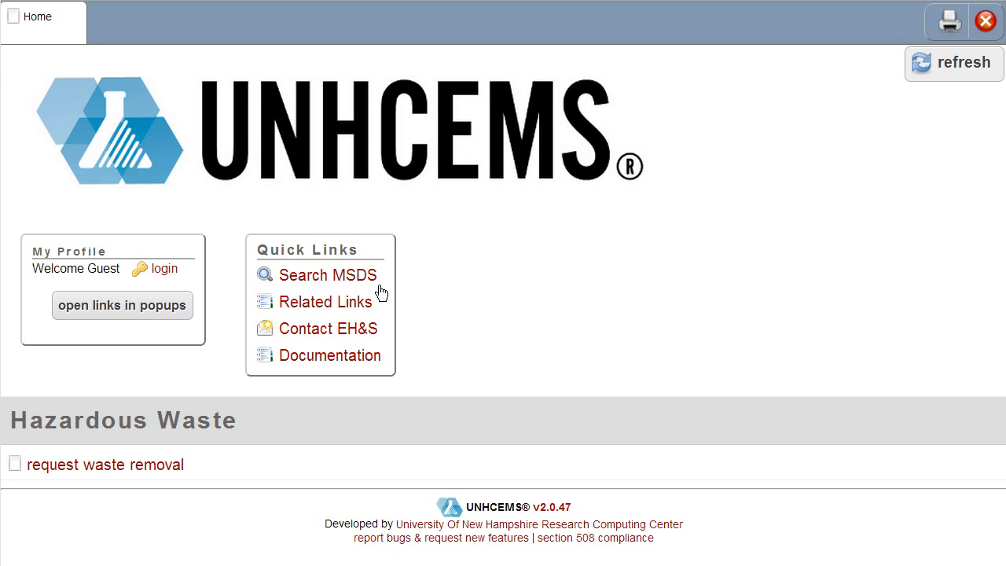
Search the Material Safety Data Sheets for the chemical name "acetone".
{"action": "left_click", "coordinate": [340, 288]}
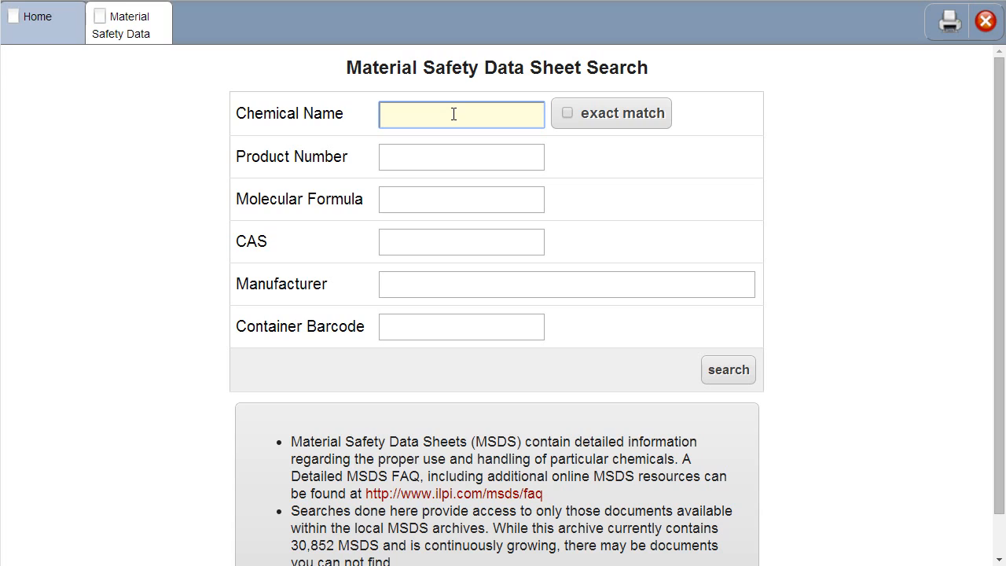
{"action": "type", "text": "acetone"}
{"action": "left_click", "coordinate": [728, 376]}
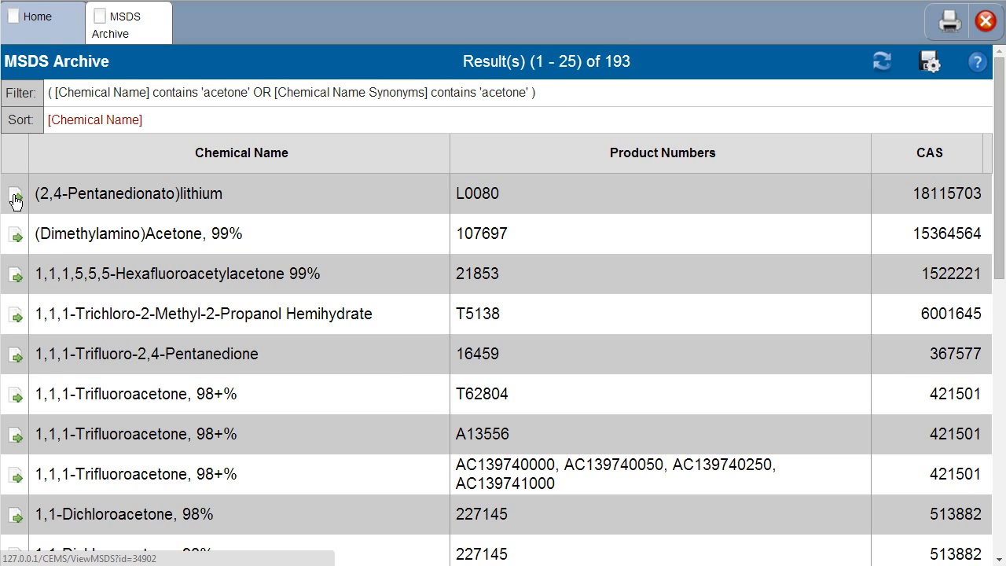
View the data sheets for 1,1,1,5,5,5-Hexafluoroacetylacetone 99% and the 1,1,1-Trifluoroacetone, 98+% entry with product number AC139740000, closing each one.
{"action": "left_click", "coordinate": [17, 276]}
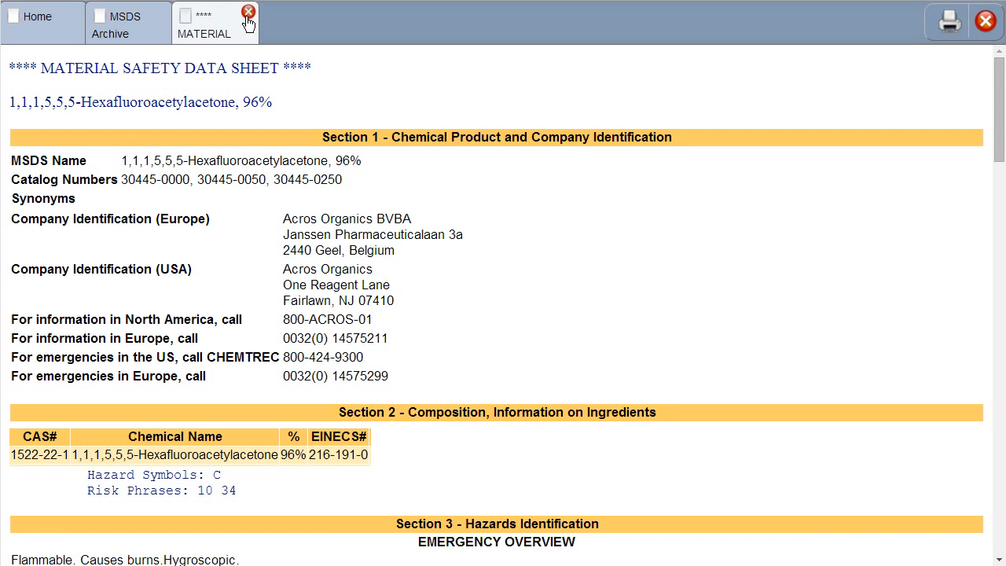
{"action": "left_click", "coordinate": [248, 12]}
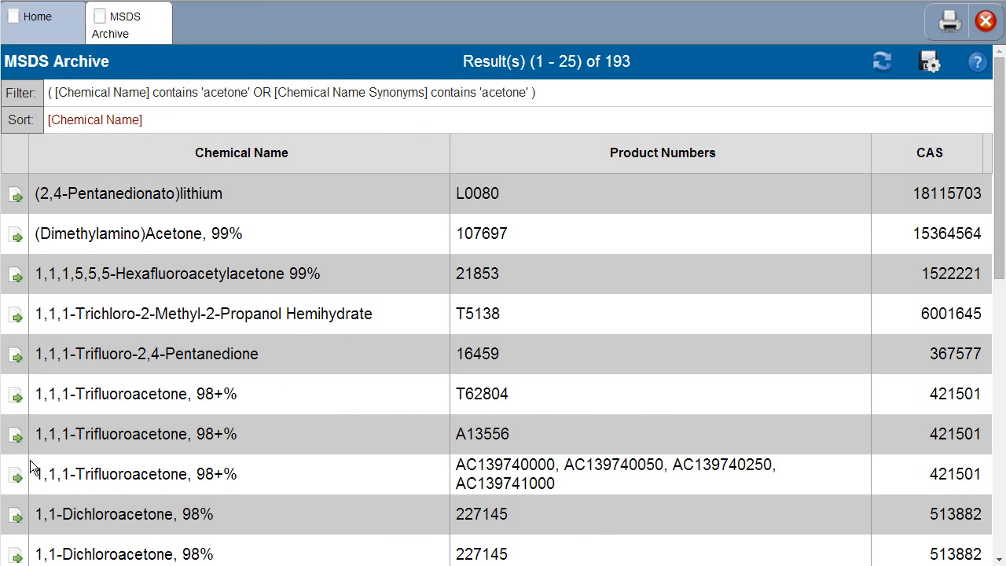
{"action": "left_click", "coordinate": [18, 476]}
{"action": "mouse_move", "coordinate": [252, 15]}
{"action": "left_click", "coordinate": [249, 12]}
Check the results-per-page options below the MSDS Archive list and return to the start of the list.
{"action": "scroll", "coordinate": [250, 269], "scroll_direction": "down", "scroll_amount": 1}
{"action": "scroll", "coordinate": [250, 269], "scroll_direction": "down", "scroll_amount": 10}
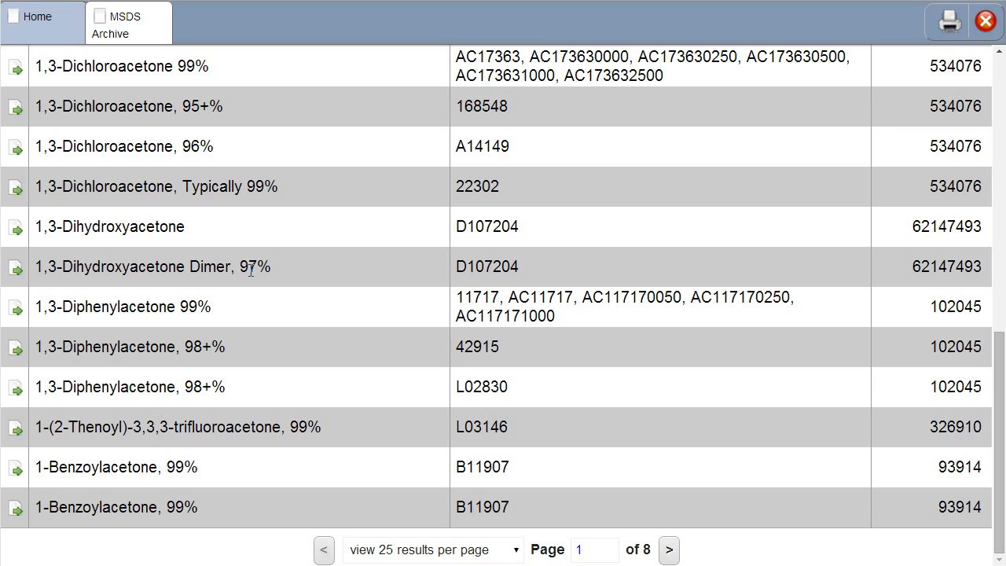
{"action": "left_click", "coordinate": [408, 552]}
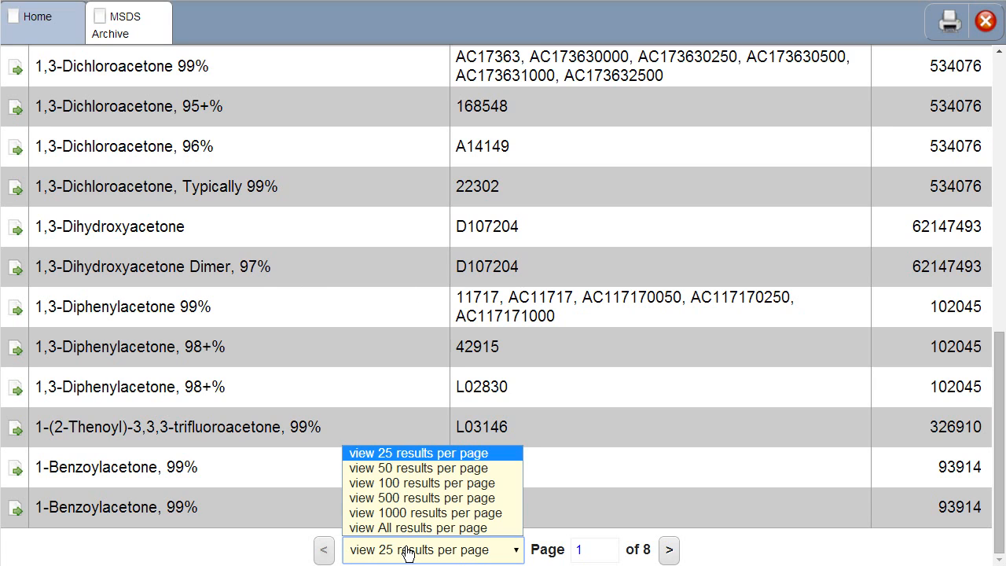
{"action": "left_click", "coordinate": [272, 461]}
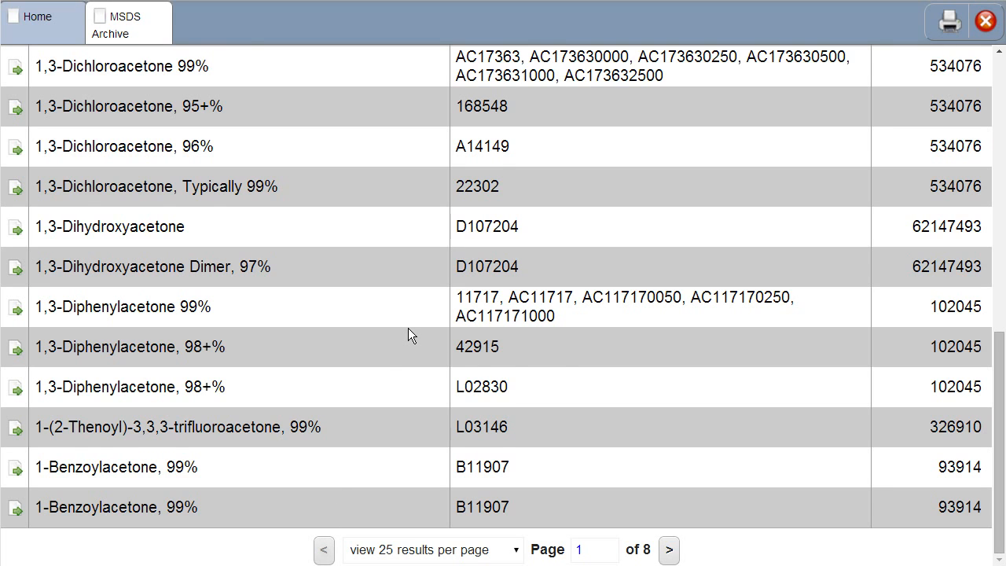
{"action": "scroll", "coordinate": [408, 329], "scroll_direction": "up", "scroll_amount": 5}
{"action": "scroll", "coordinate": [408, 334], "scroll_direction": "up", "scroll_amount": 3}
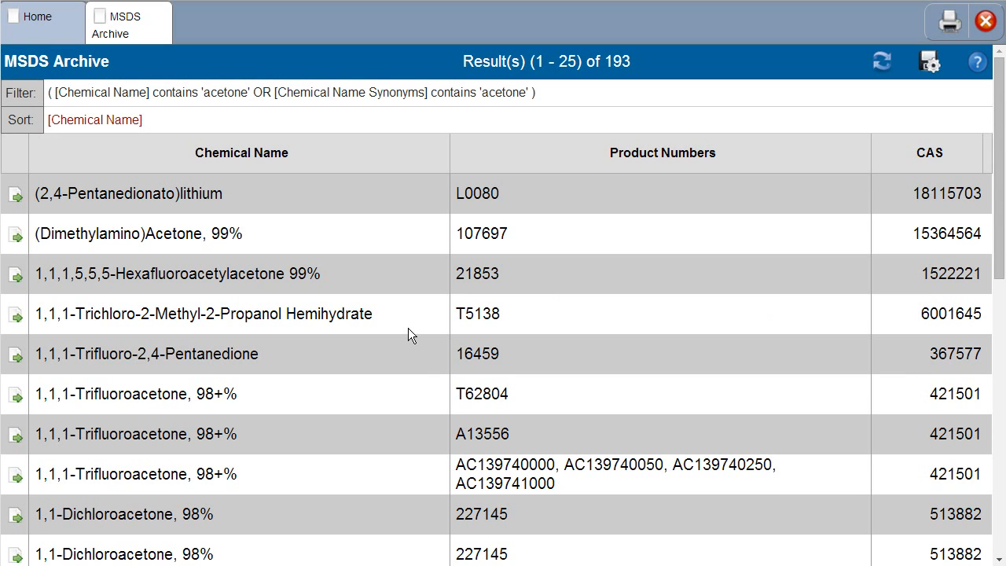
Add the MSDS Date and Manufacturer columns after Product Numbers in the MSDS Archive results.
{"action": "left_click", "coordinate": [644, 151]}
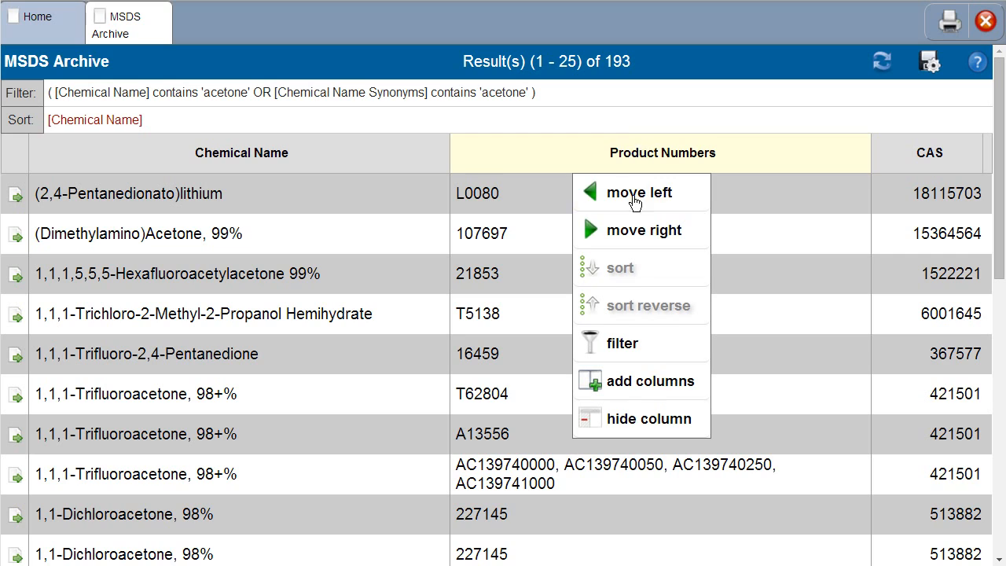
{"action": "left_click", "coordinate": [642, 401]}
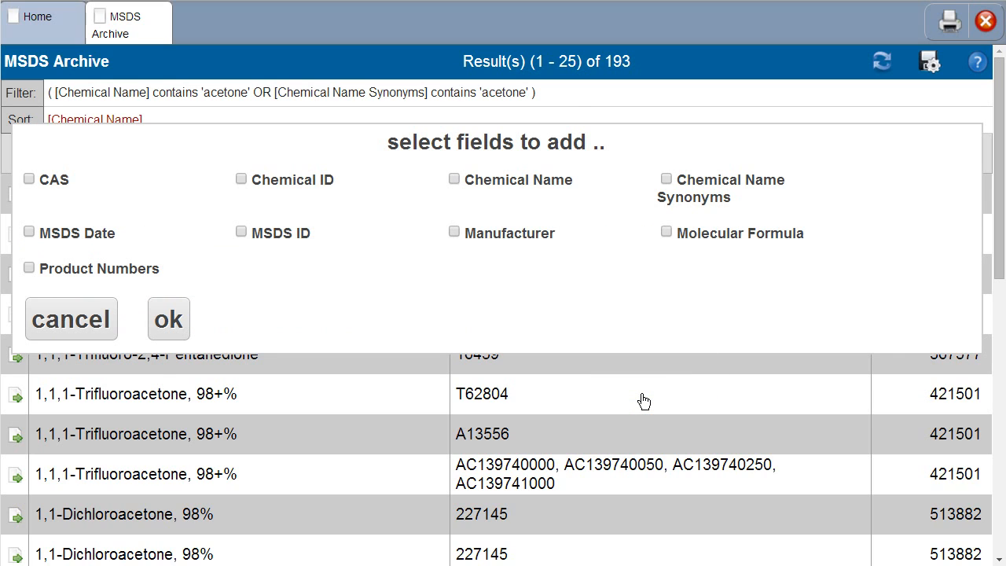
{"action": "left_click", "coordinate": [84, 241]}
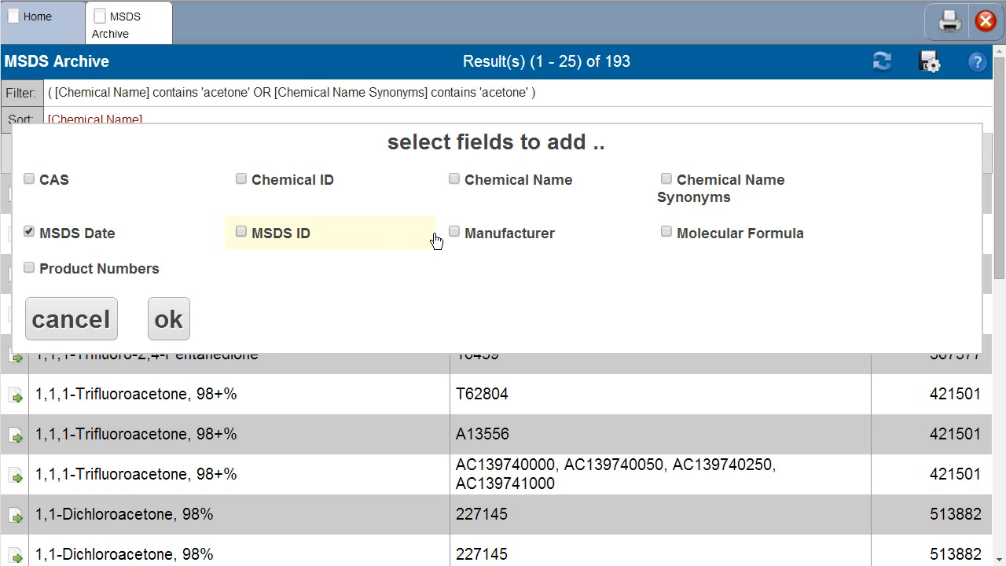
{"action": "left_click", "coordinate": [478, 252]}
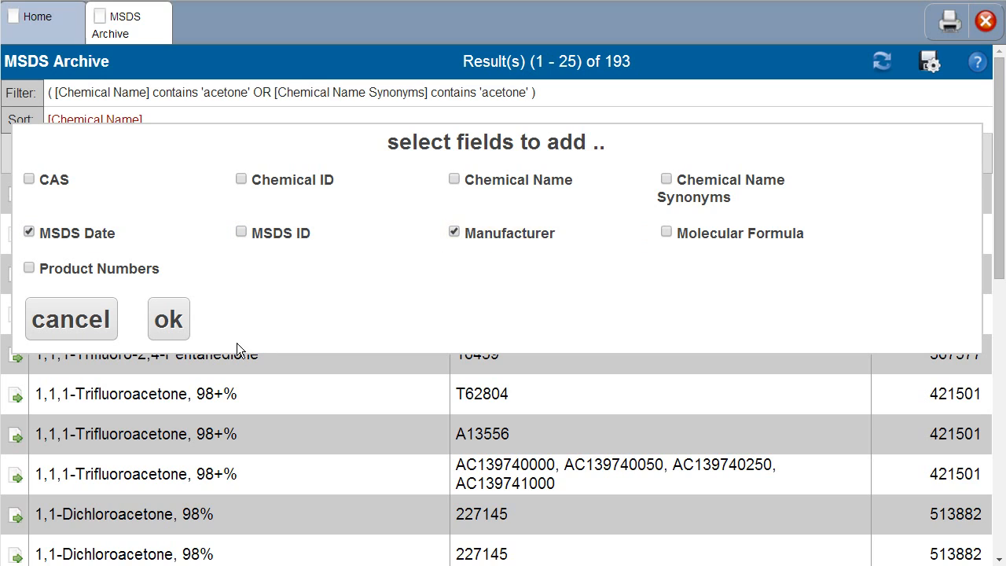
{"action": "left_click", "coordinate": [169, 319]}
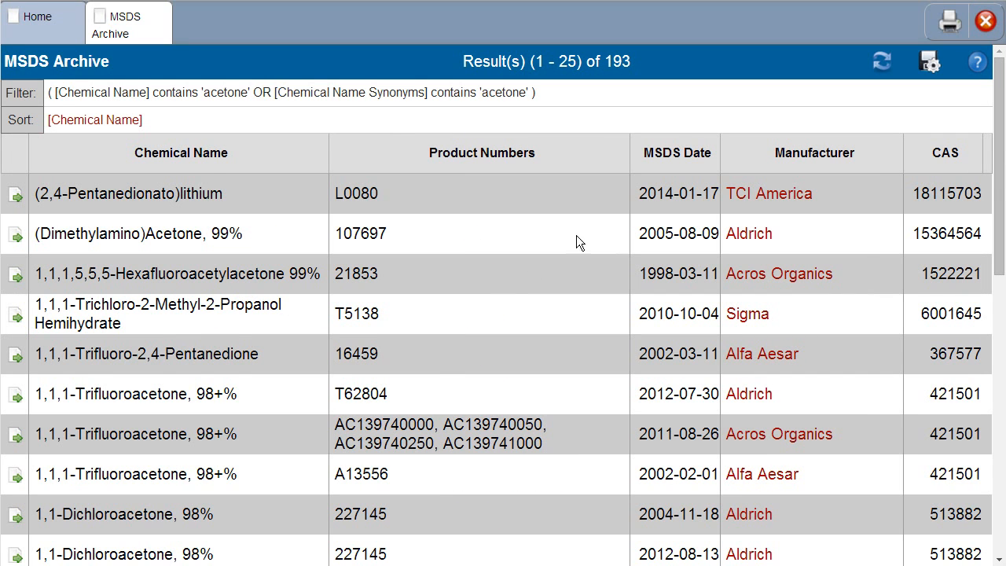
Filter the acetone results to manufacturers containing "sigma".
{"action": "left_click", "coordinate": [805, 167]}
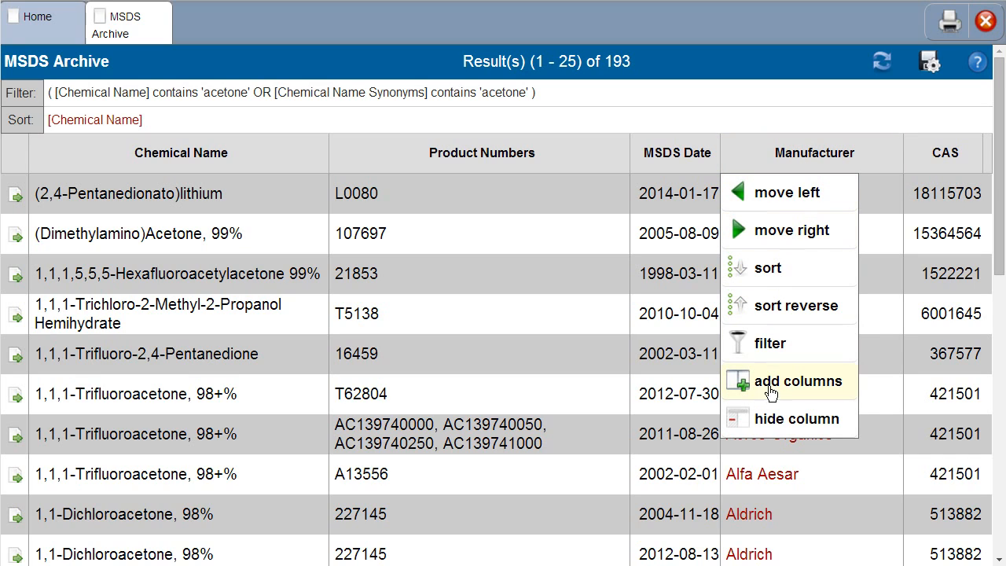
{"action": "left_click", "coordinate": [772, 348]}
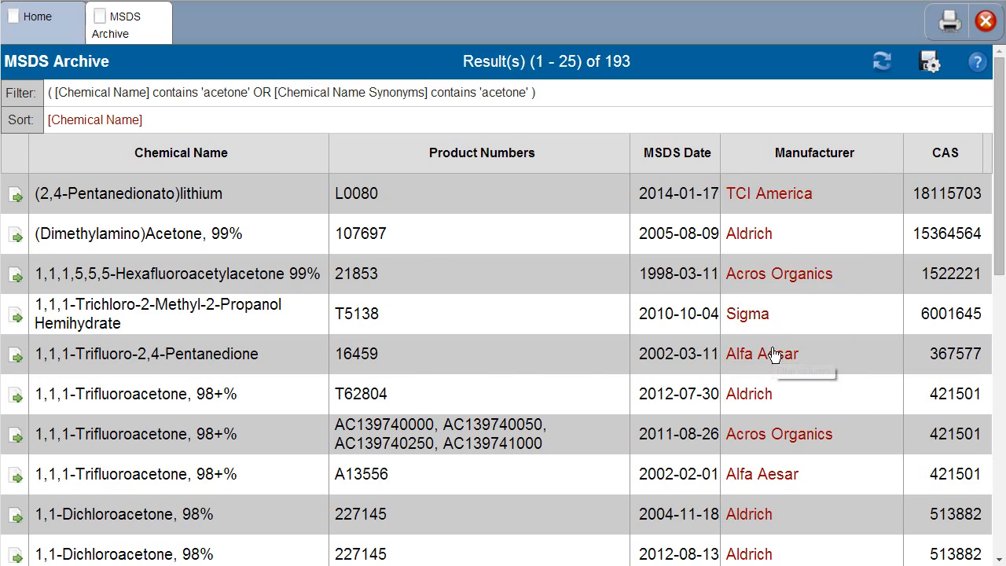
{"action": "type", "text": "s"}
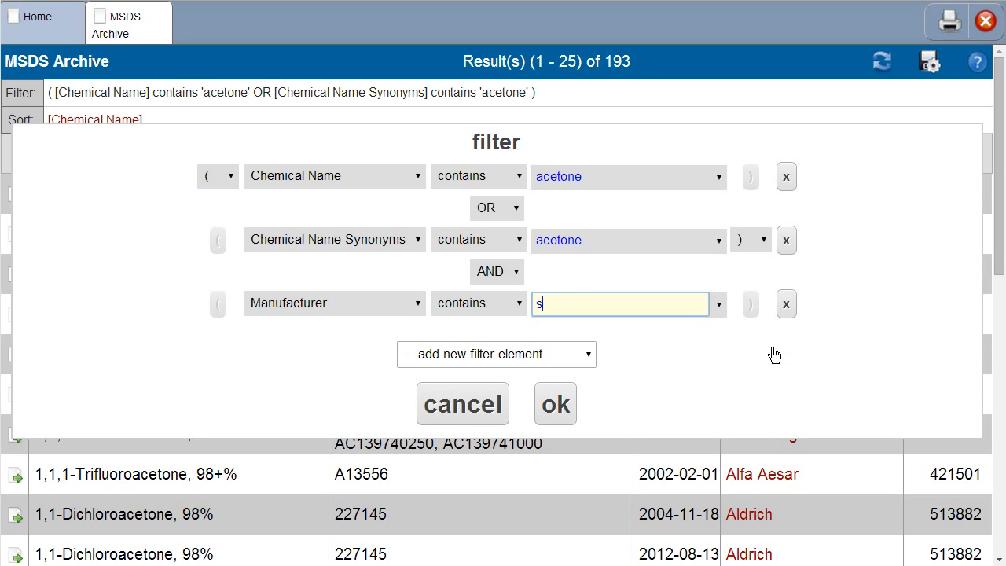
{"action": "type", "text": "igma"}
{"action": "left_click", "coordinate": [562, 404]}
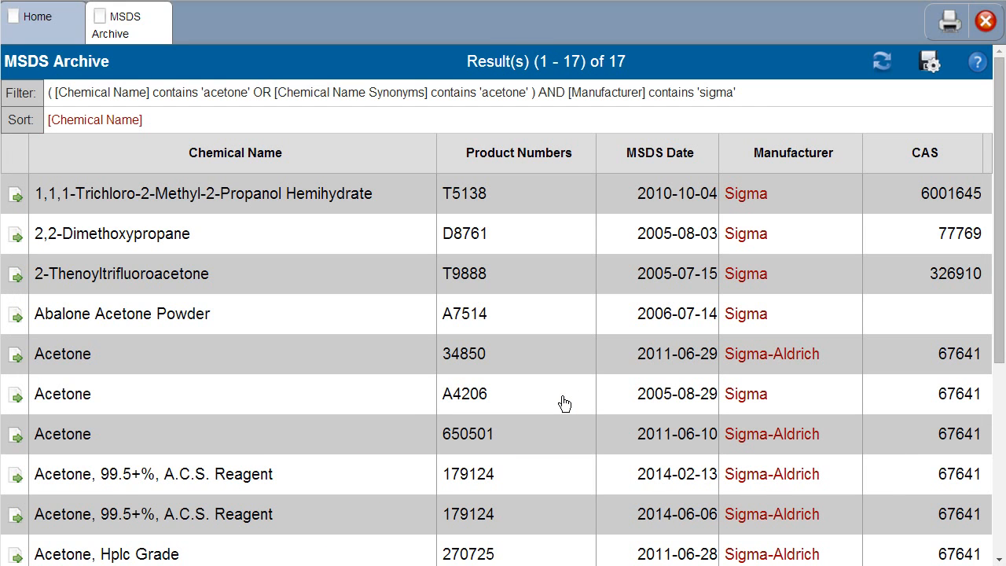
Sort the filtered results by MSDS Date and remove Chemical Name from the sort order.
{"action": "left_click", "coordinate": [633, 172]}
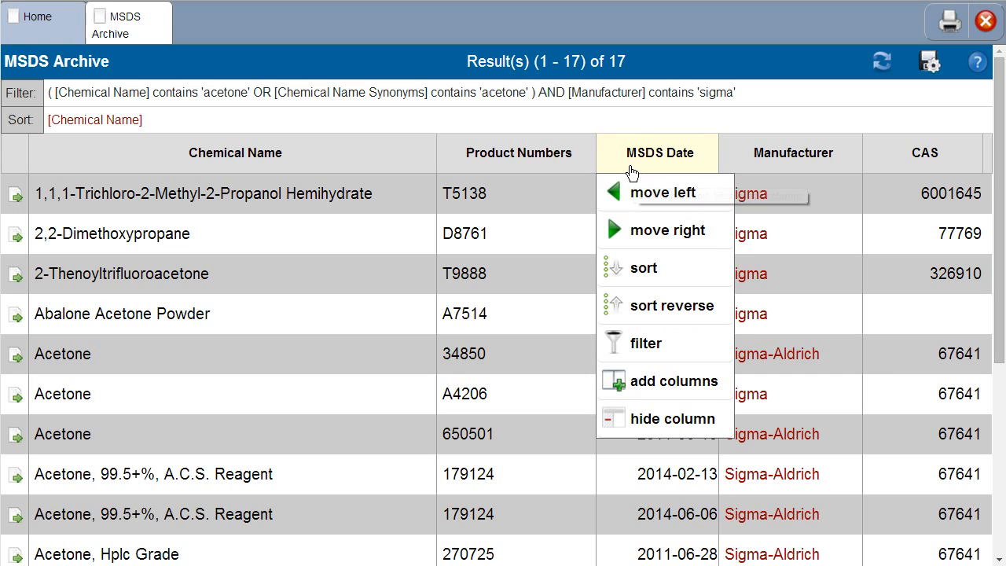
{"action": "left_click", "coordinate": [647, 285]}
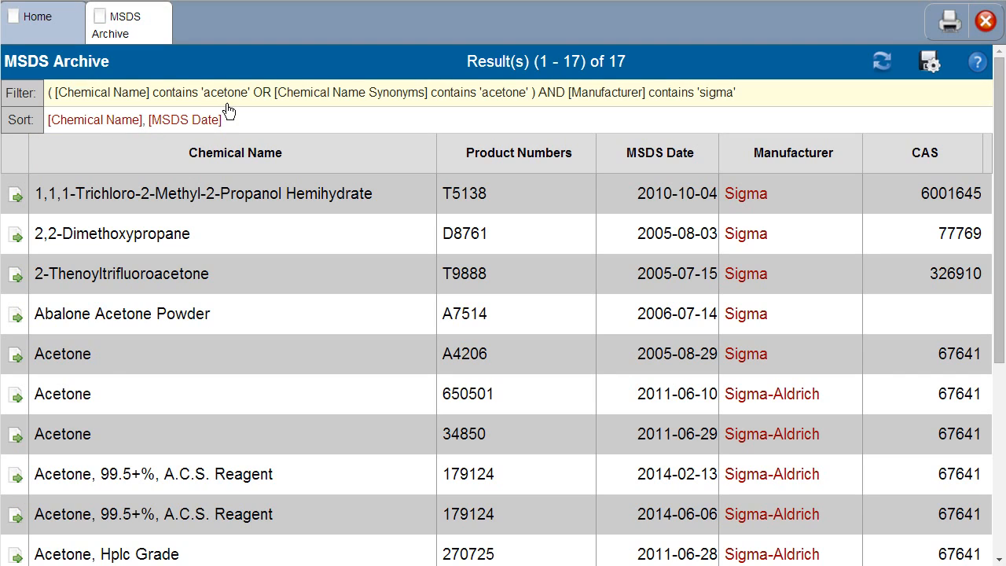
{"action": "left_click", "coordinate": [95, 120]}
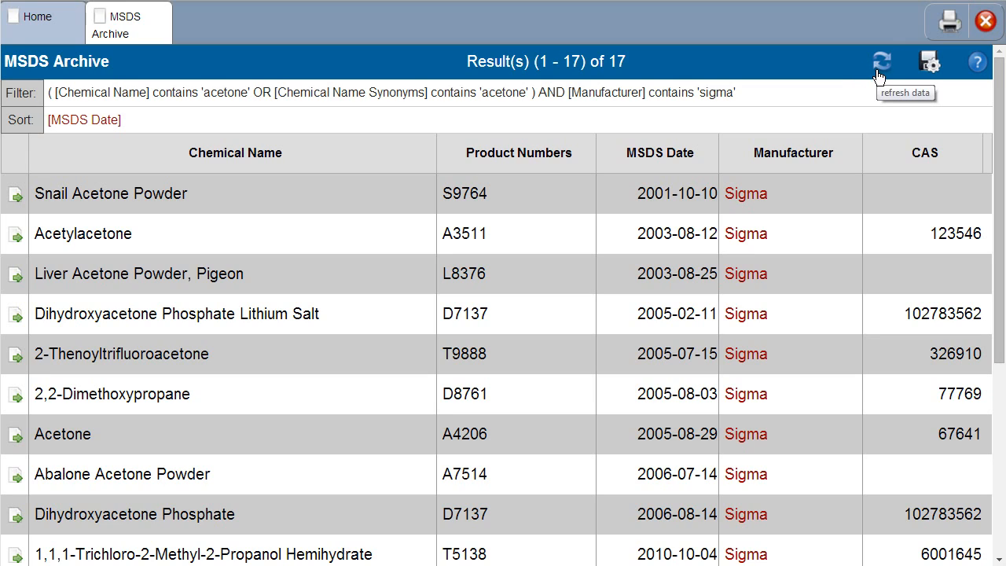
Review the download formats offered for exporting the results data, without exporting anything.
{"action": "left_click", "coordinate": [928, 68]}
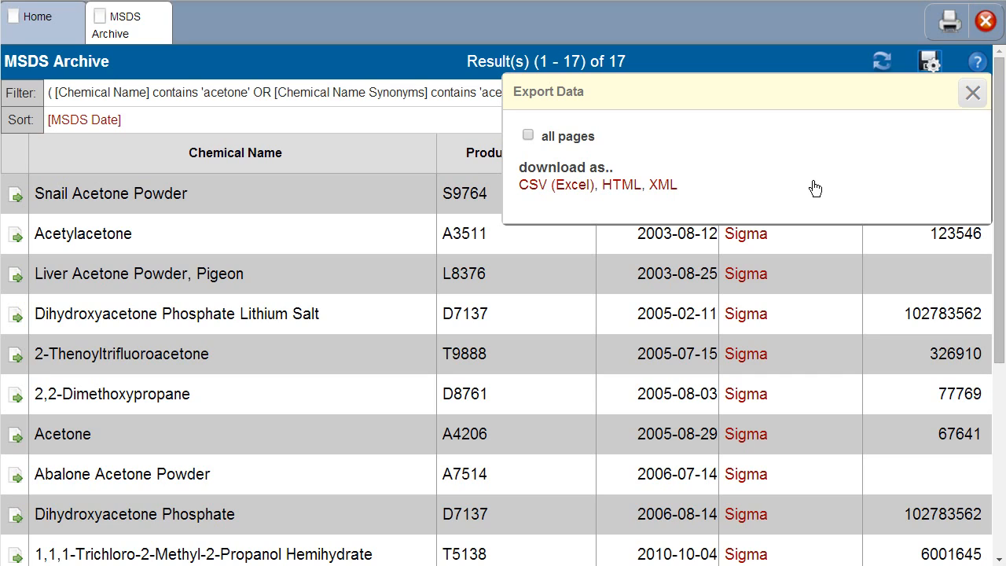
{"action": "left_click", "coordinate": [973, 93]}
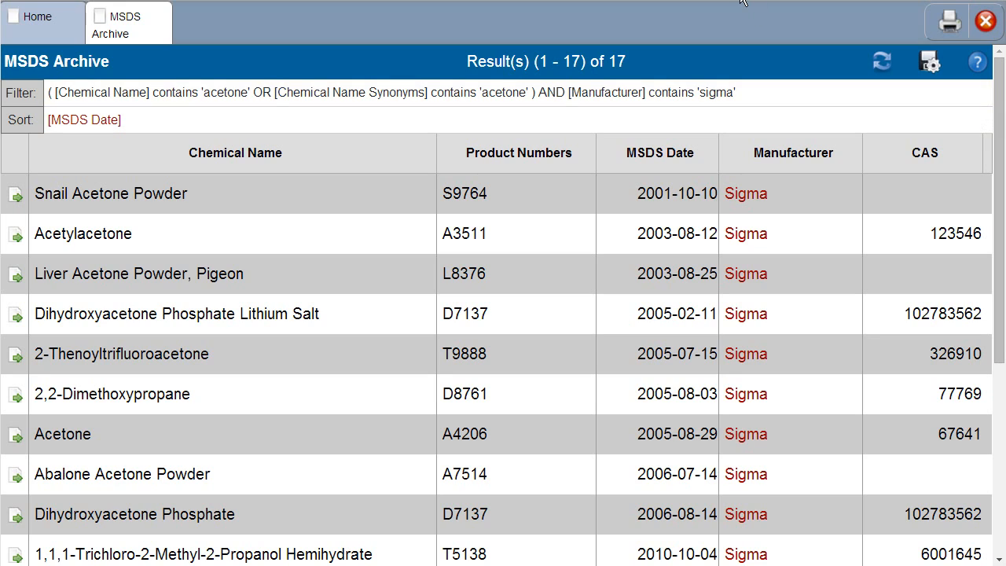
Return to the home page, close the MSDS Archive results and open the hazardous waste removal request form.
{"action": "left_click", "coordinate": [59, 25]}
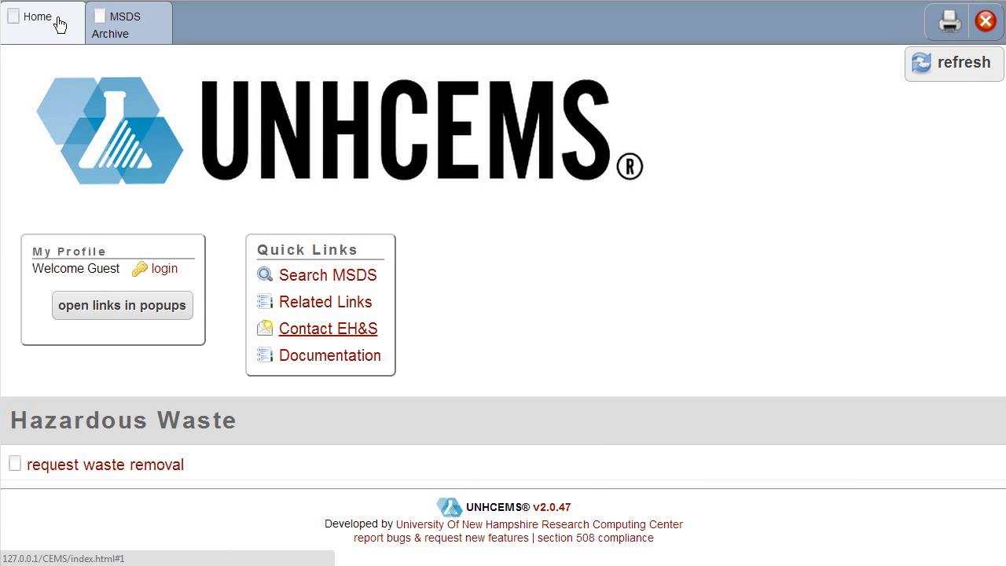
{"action": "left_click", "coordinate": [118, 34]}
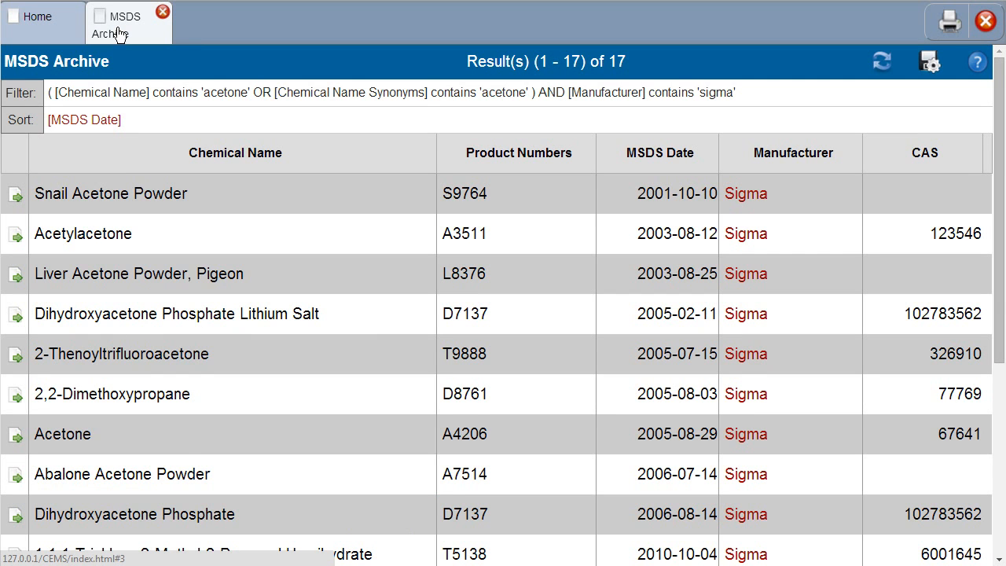
{"action": "left_click", "coordinate": [66, 28]}
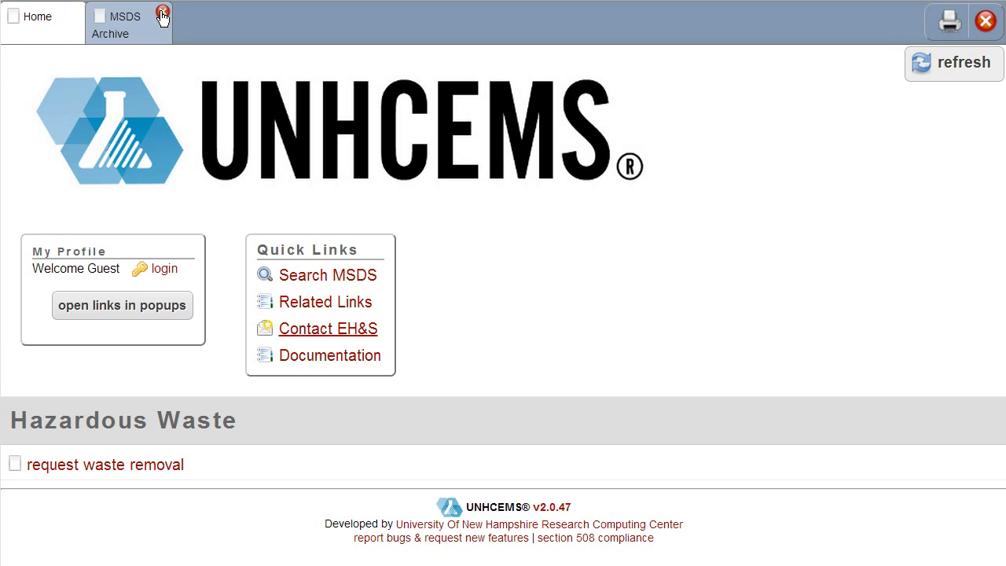
{"action": "left_click", "coordinate": [162, 13]}
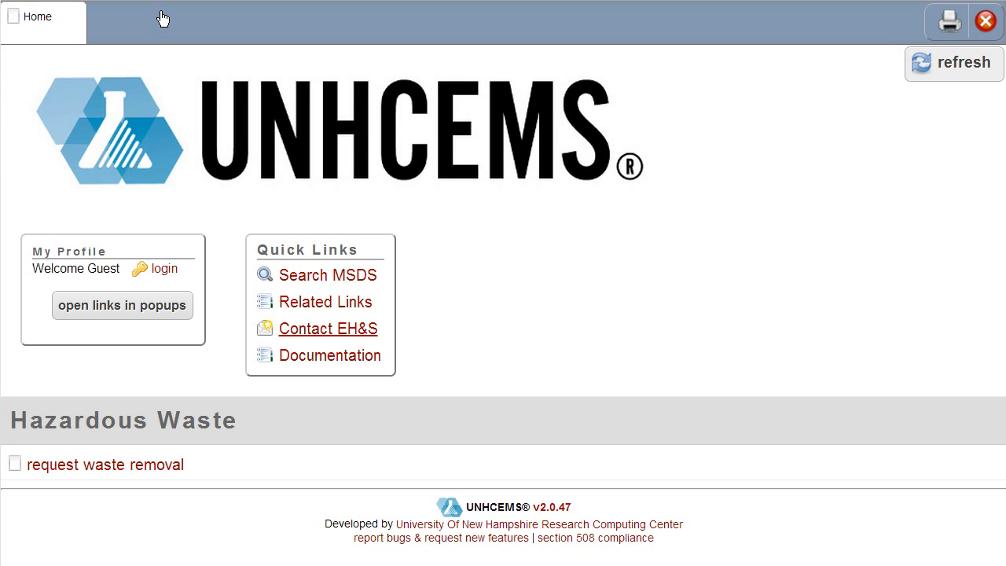
{"action": "left_click", "coordinate": [107, 465]}
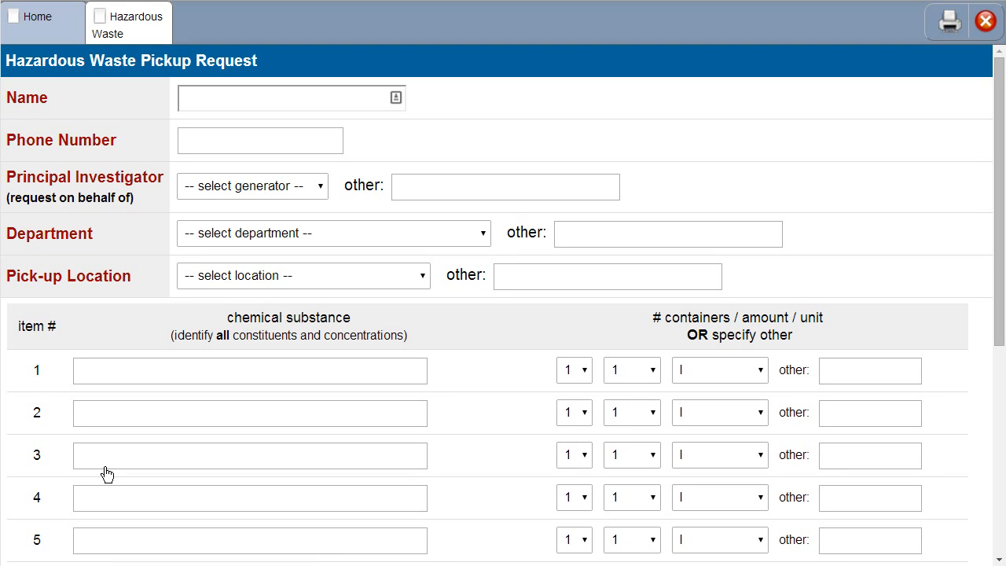